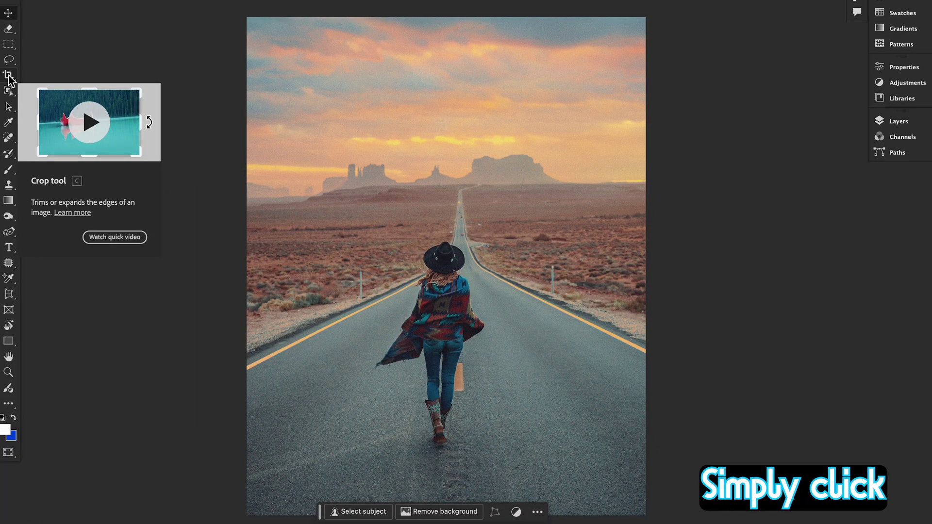
- Stretch the desert road photo's crop equally past both sides, with Generative Expand as the fill
{"action": "left_click", "coordinate": [9, 76]}
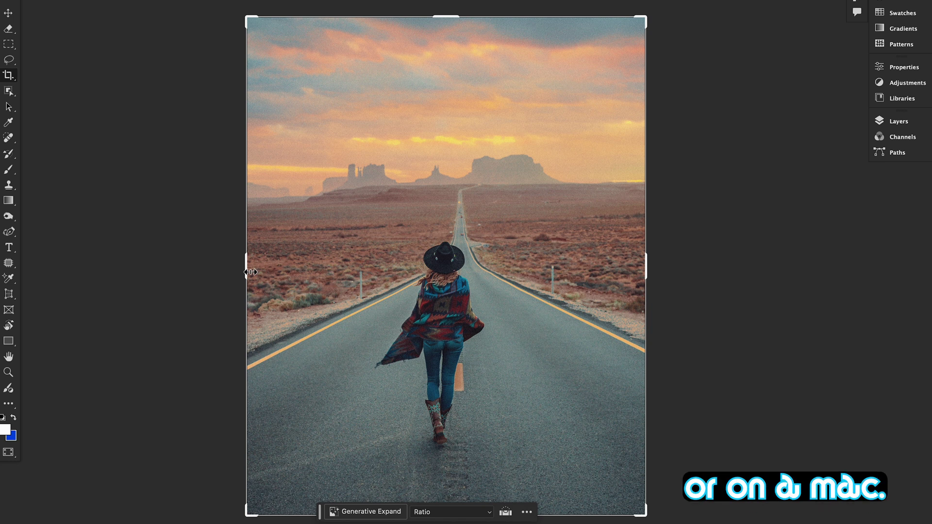
{"action": "left_click_drag", "start_coordinate": [250, 272], "coordinate": [76, 269]}
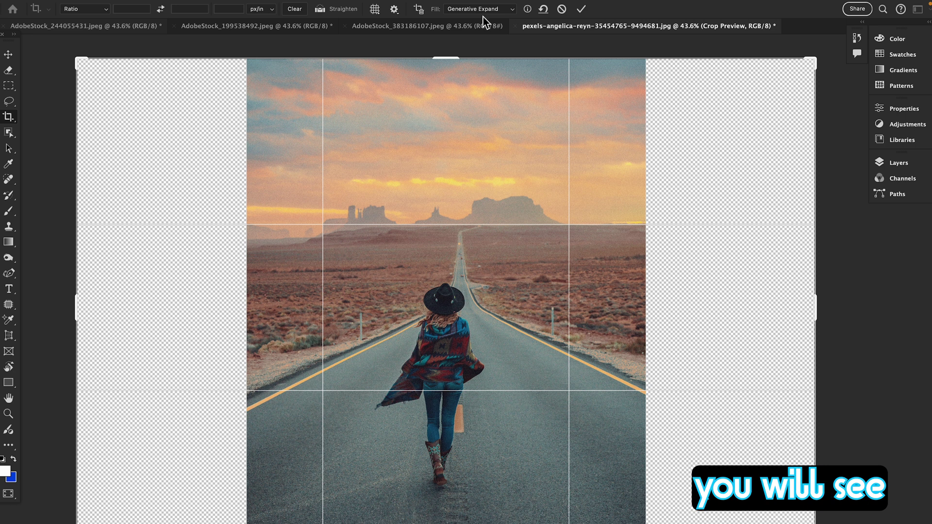
{"action": "left_click", "coordinate": [497, 10]}
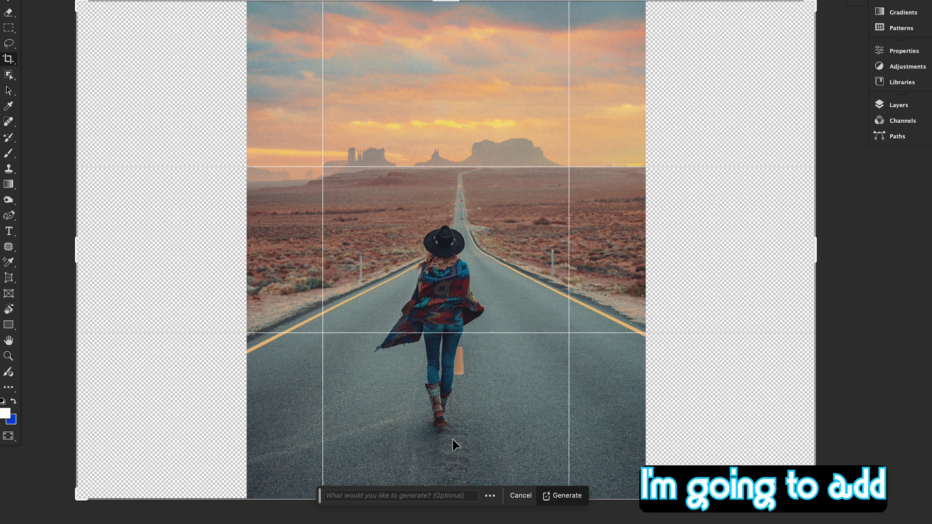
- Generate landscape into the desert photo's widened sides and compare the second and third variations
{"action": "left_click", "coordinate": [563, 496]}
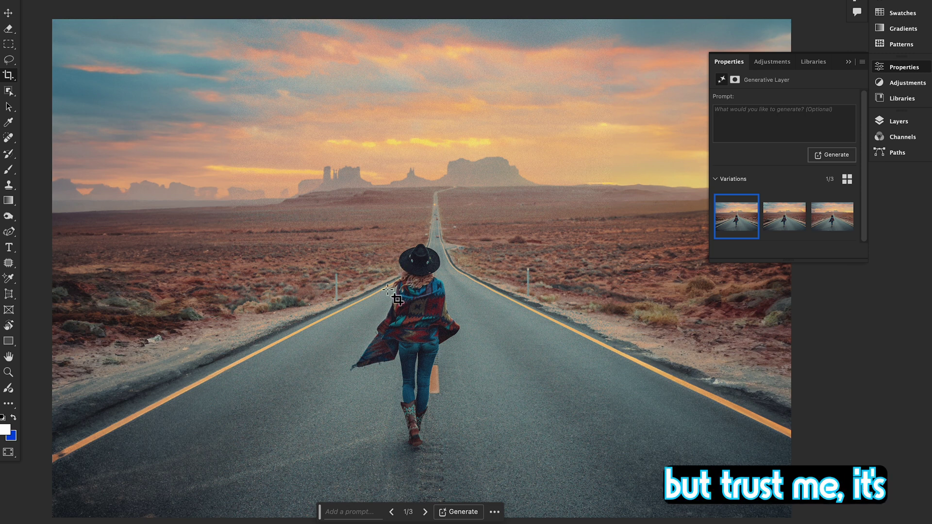
{"action": "left_click", "coordinate": [771, 219]}
{"action": "left_click", "coordinate": [833, 219]}
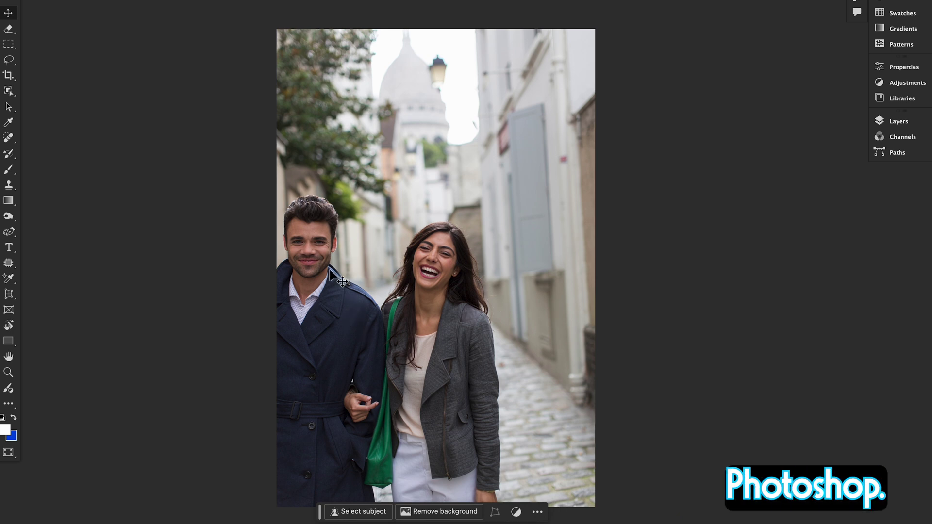
- Pull the couple photo's crop past its left edge to add an empty strip
{"action": "left_click", "coordinate": [8, 75]}
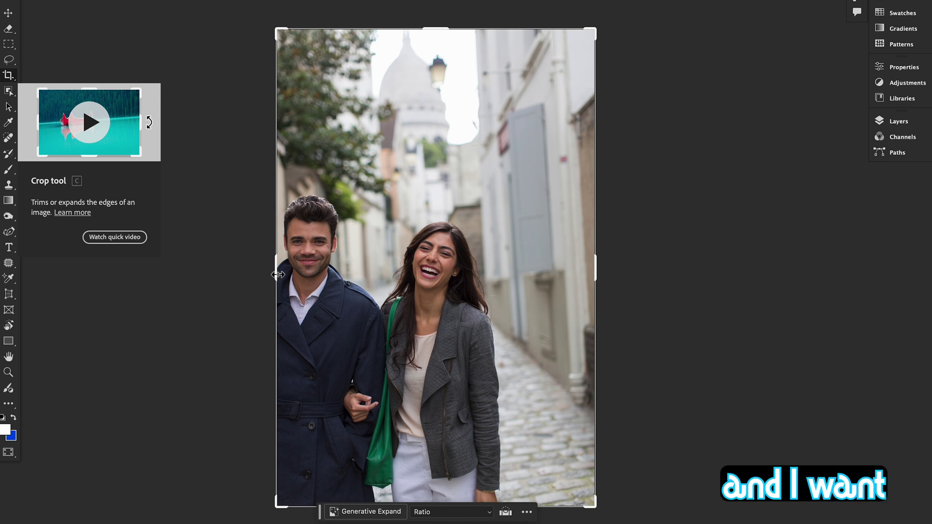
{"action": "left_click_drag", "start_coordinate": [277, 275], "coordinate": [233, 274]}
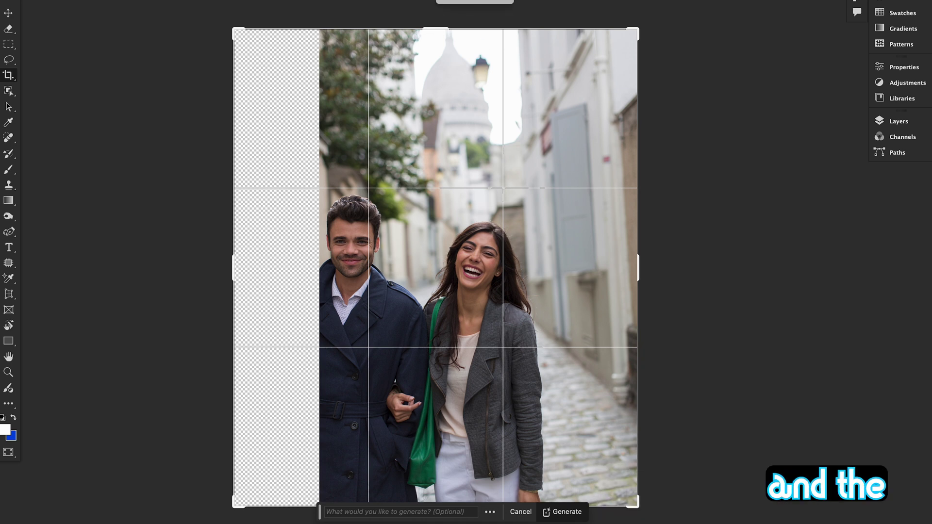
- Generate street scenery into the couple photo's left strip and preview the first three variations
{"action": "left_click", "coordinate": [564, 514]}
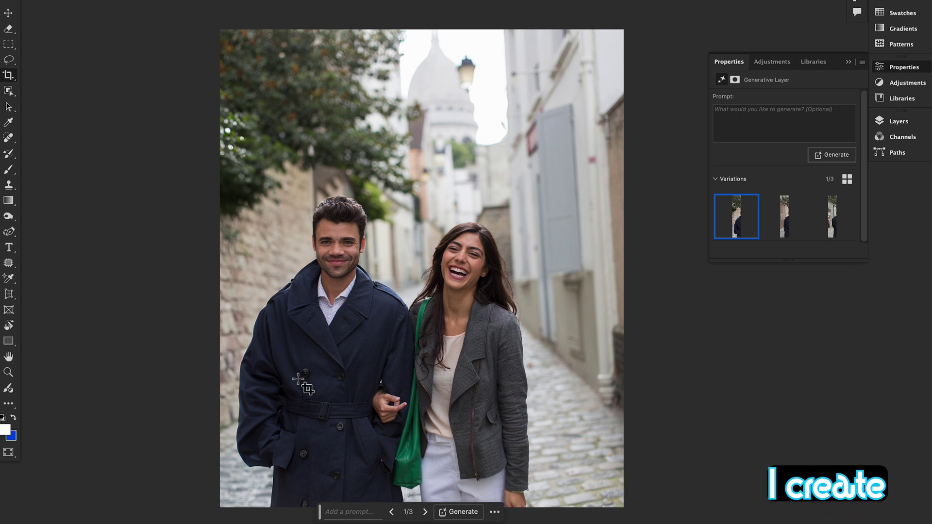
{"action": "left_click", "coordinate": [807, 216]}
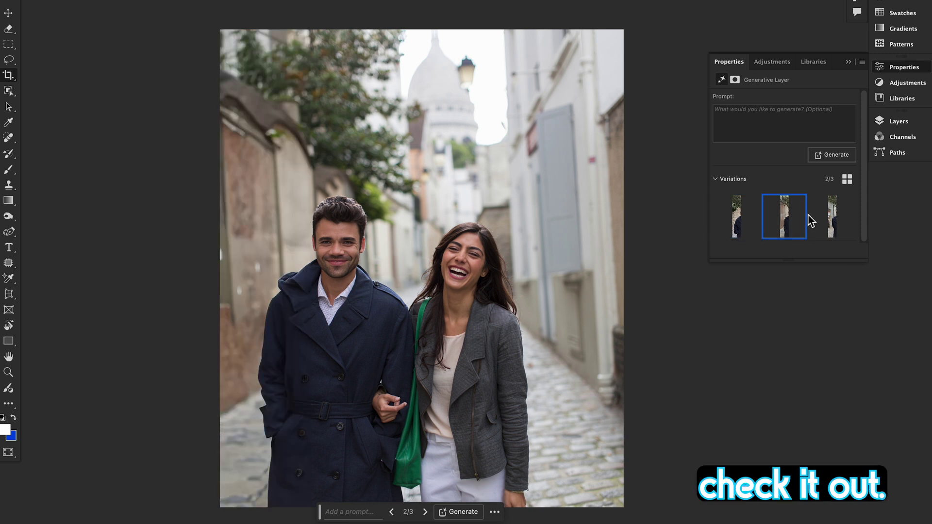
{"action": "left_click", "coordinate": [828, 216]}
{"action": "left_click", "coordinate": [737, 221]}
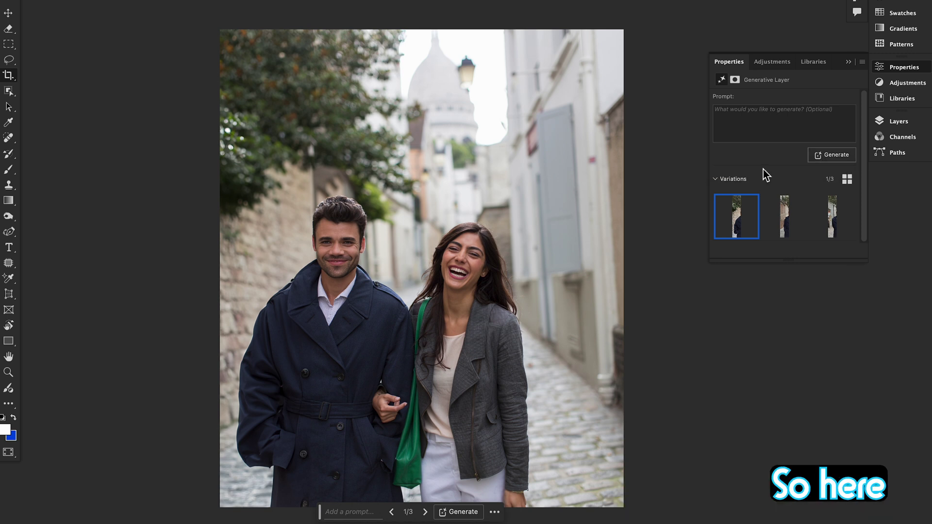
- Generate more variations of the couple photo's expansion and keep variation 3
{"action": "left_click", "coordinate": [833, 155]}
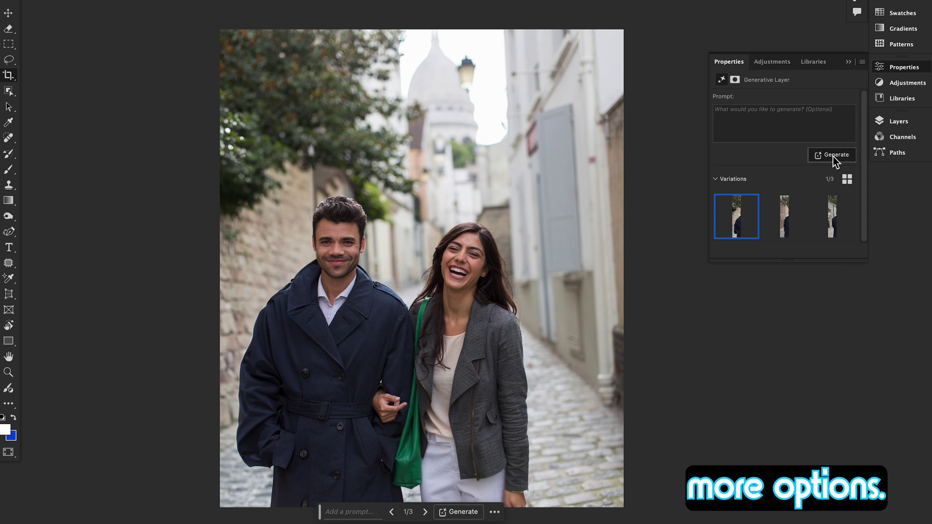
{"action": "left_click", "coordinate": [832, 217]}
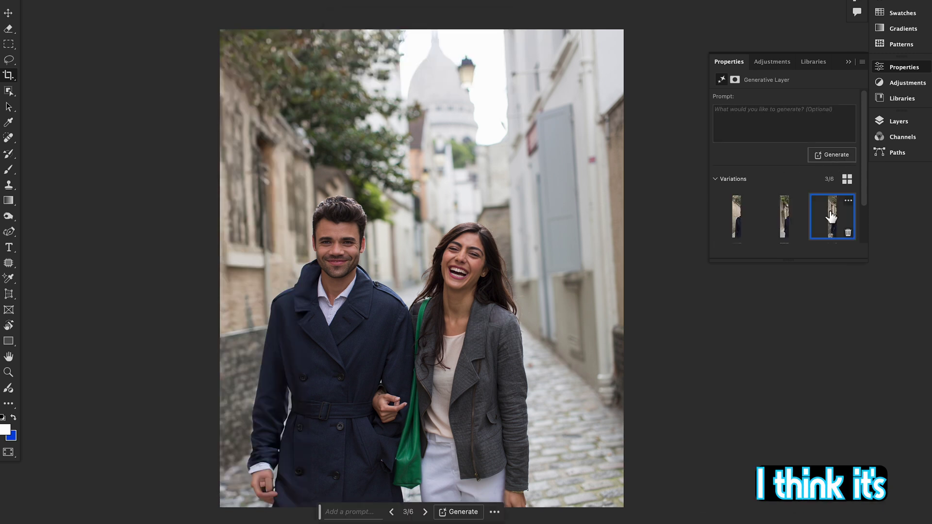
{"action": "scroll", "coordinate": [864, 204], "scroll_direction": "down", "scroll_amount": 2}
{"action": "left_click", "coordinate": [742, 228]}
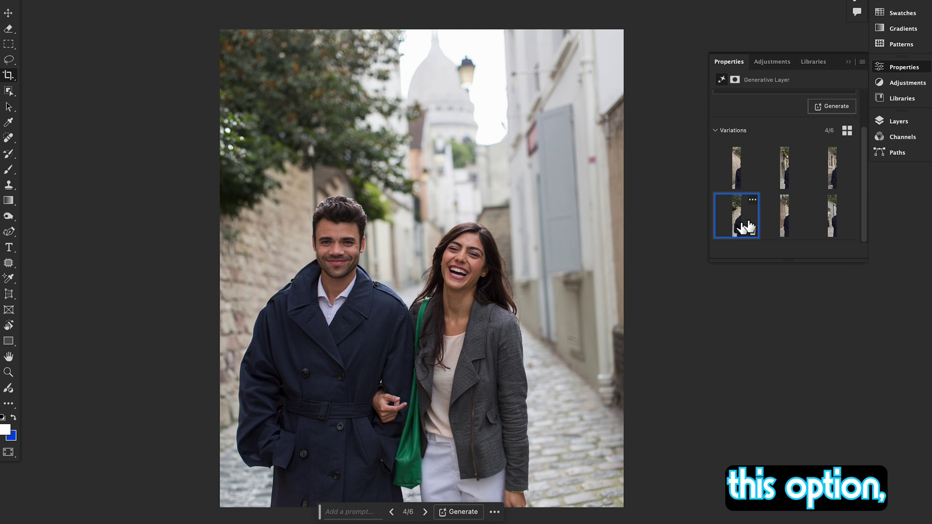
{"action": "left_click", "coordinate": [829, 182]}
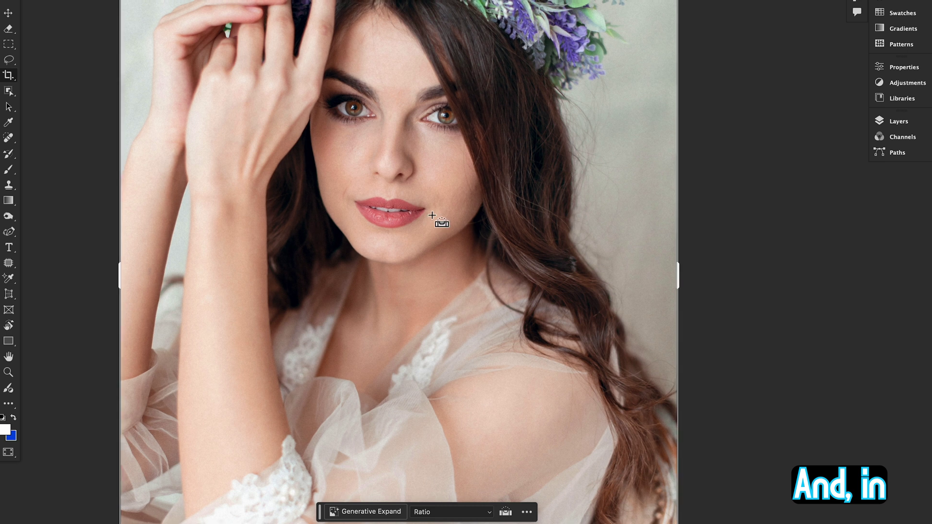
- Extend the flower-crown portrait's canvas left, generate wall and dress, and keep variation 2
{"action": "key", "text": "ctrl+0"}
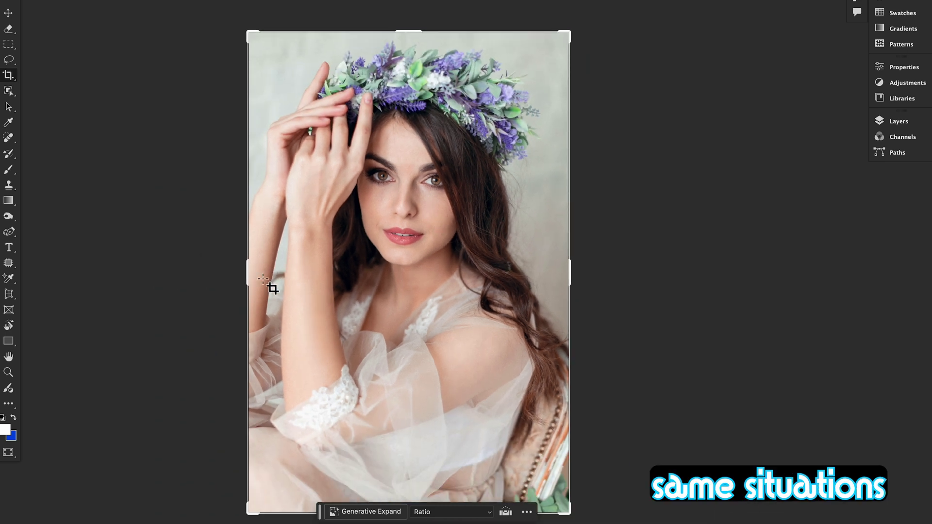
{"action": "left_click_drag", "start_coordinate": [248, 276], "coordinate": [204, 276]}
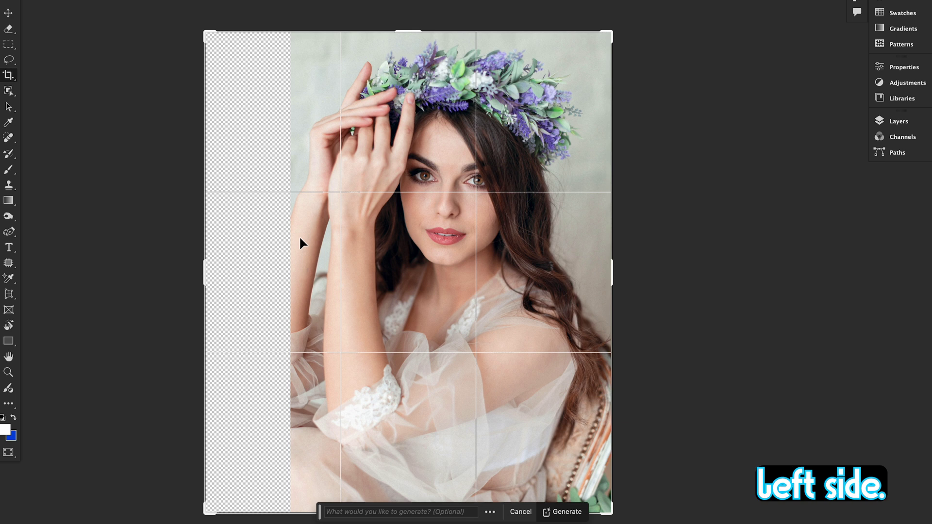
{"action": "left_click", "coordinate": [565, 514]}
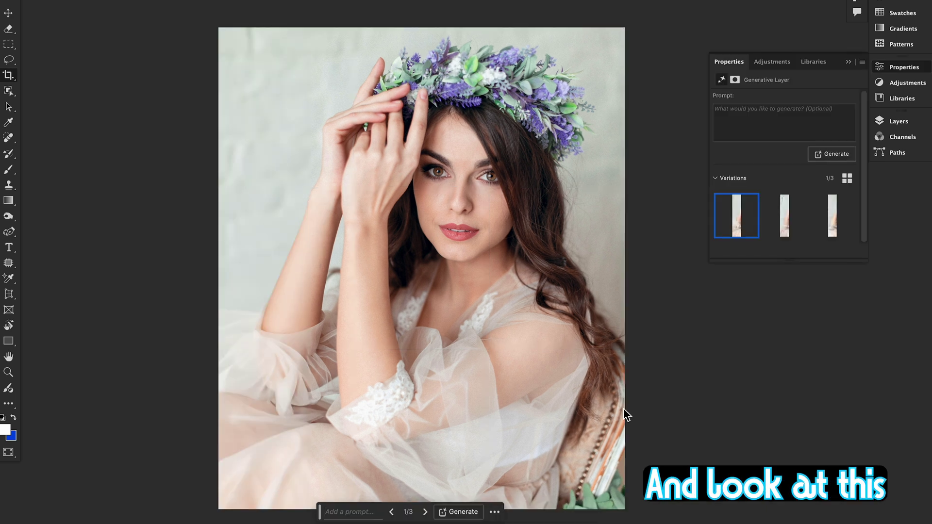
{"action": "mouse_move", "coordinate": [734, 225]}
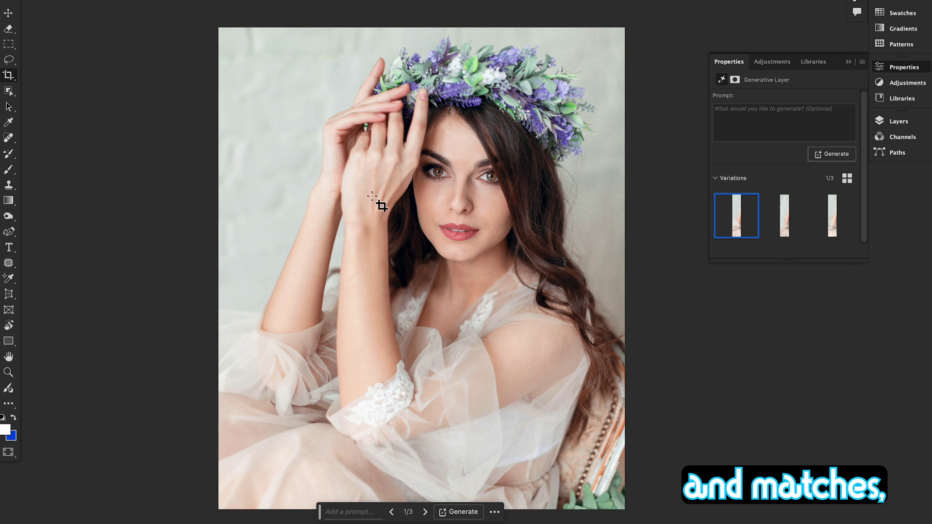
{"action": "left_click", "coordinate": [792, 219]}
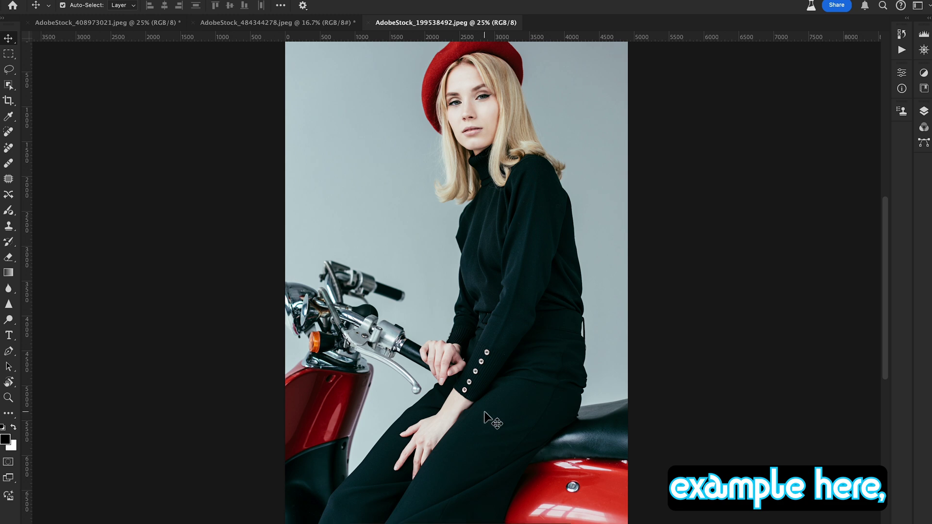
- Expand the scooter photo's crop equally left and right, and downward below the scooter
{"action": "key", "text": "ctrl+minus"}
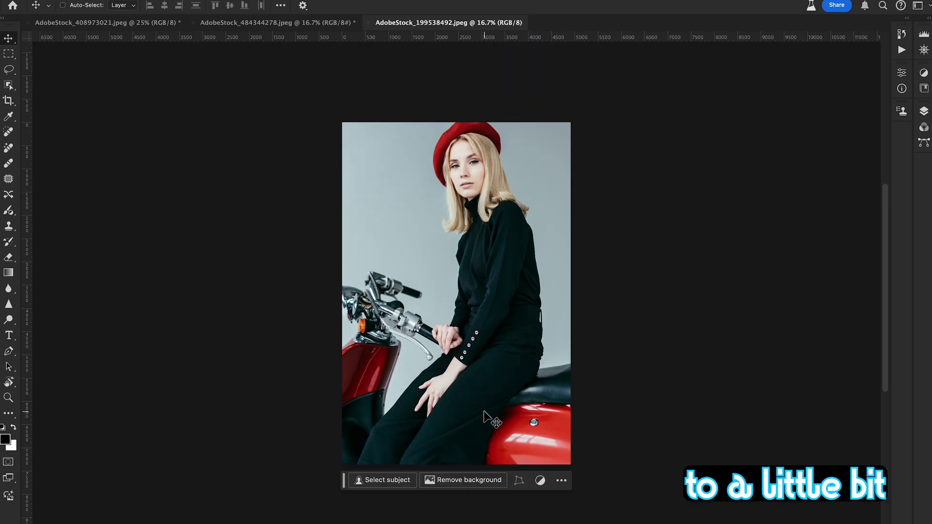
{"action": "left_click", "coordinate": [9, 102]}
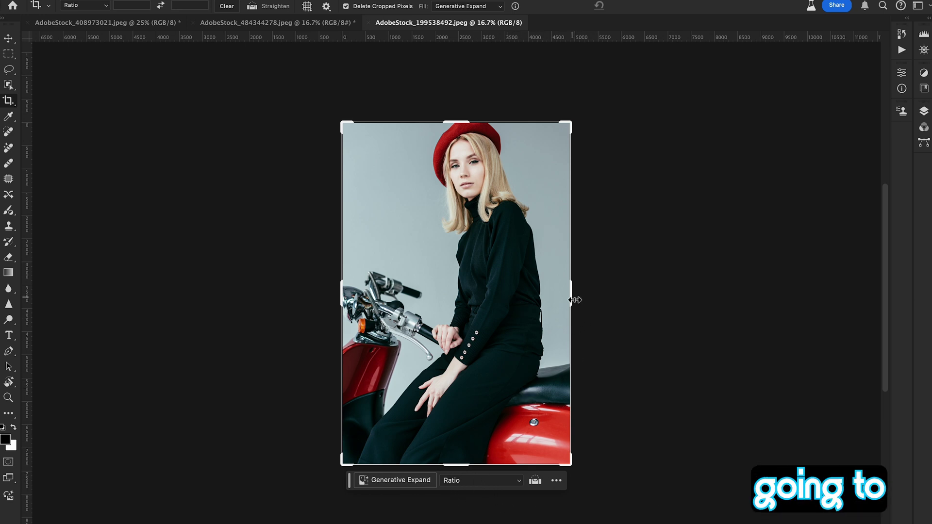
{"action": "left_click_drag", "start_coordinate": [571, 301], "coordinate": [713, 297]}
{"action": "left_click_drag", "start_coordinate": [458, 466], "coordinate": [463, 506]}
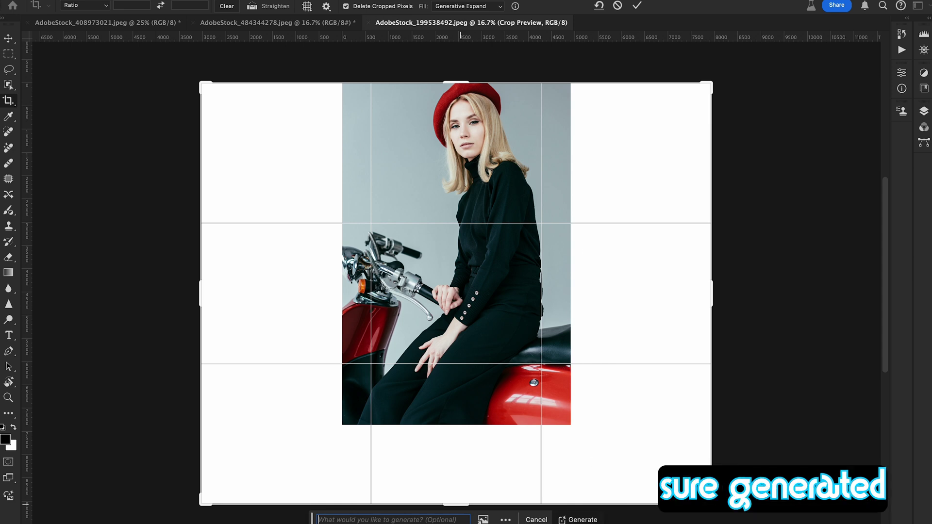
- Keep Generative Expand as the fill and generate the rest of the red scooter scene
{"action": "left_click", "coordinate": [489, 6]}
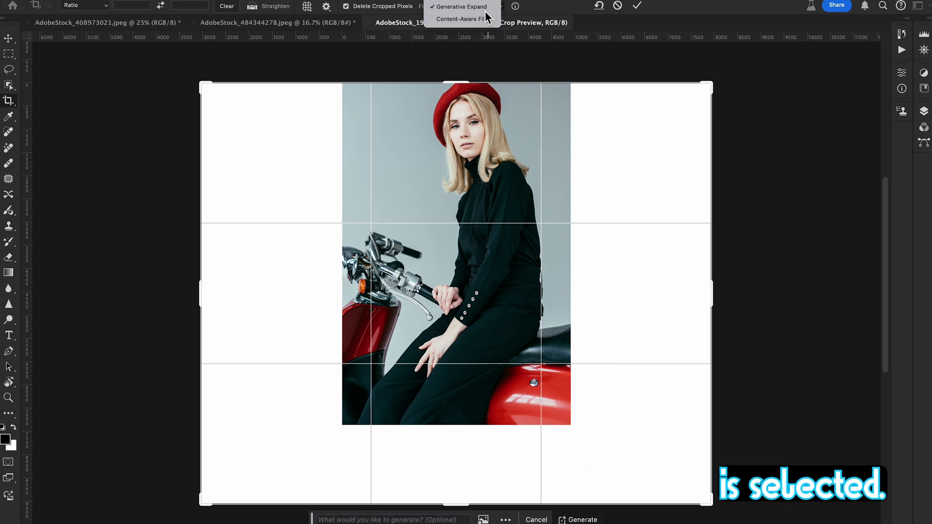
{"action": "left_click", "coordinate": [448, 8]}
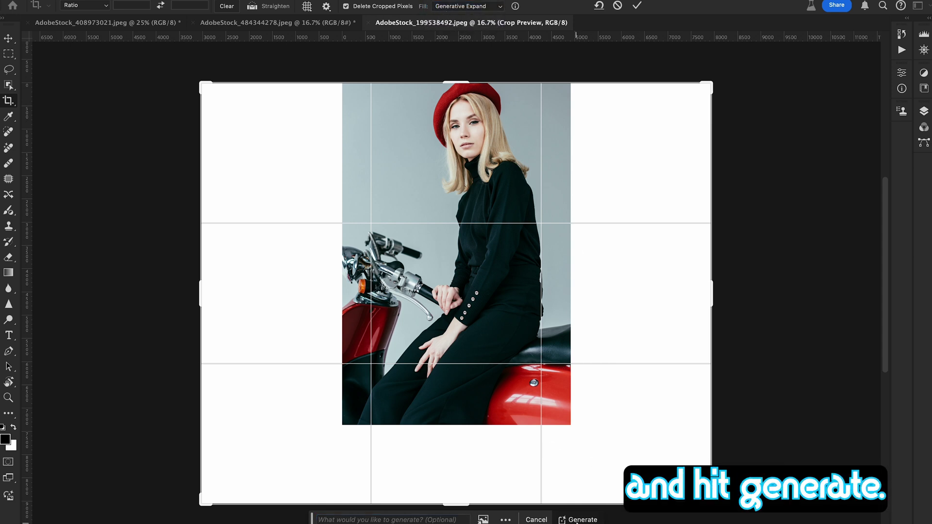
{"action": "left_click", "coordinate": [578, 520]}
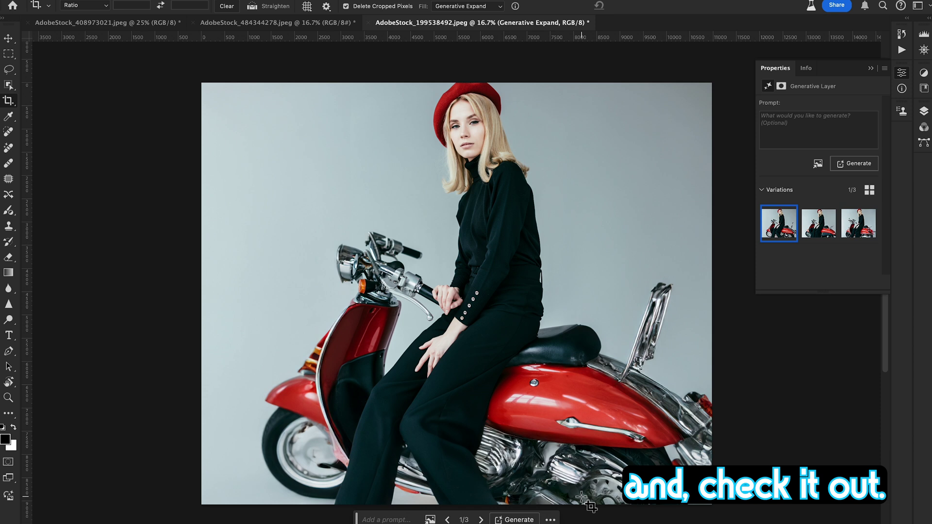
{"action": "mouse_move", "coordinate": [820, 235]}
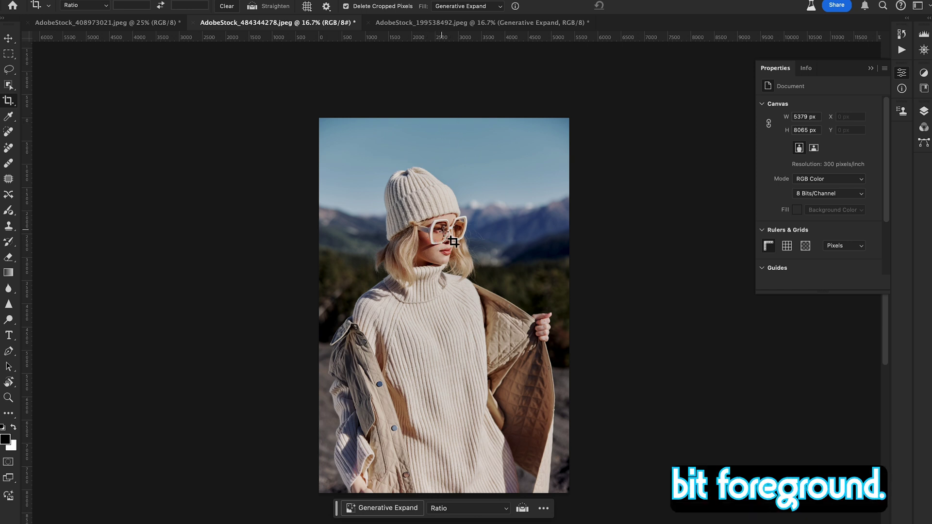
- Widen the beanie portrait's crop on both sides and upward for sky, then generate the scenery
{"action": "left_click", "coordinate": [438, 243]}
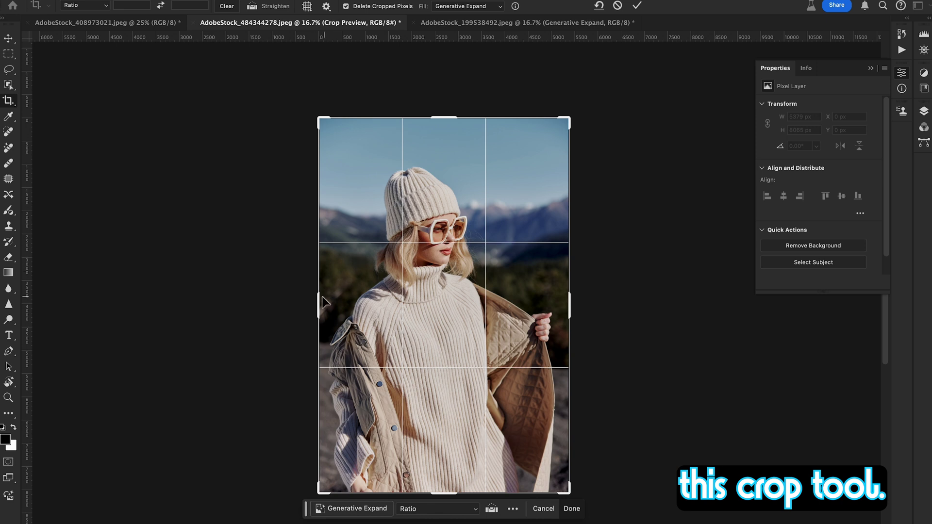
{"action": "left_click_drag", "start_coordinate": [310, 301], "coordinate": [136, 296]}
{"action": "scroll", "coordinate": [401, 206], "scroll_direction": "up", "scroll_amount": 3}
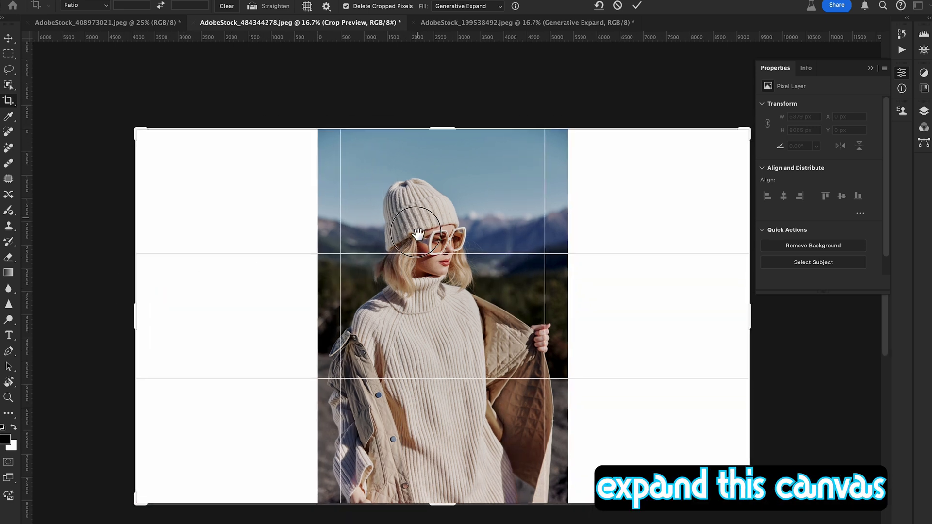
{"action": "left_click_drag", "start_coordinate": [430, 200], "coordinate": [430, 137]}
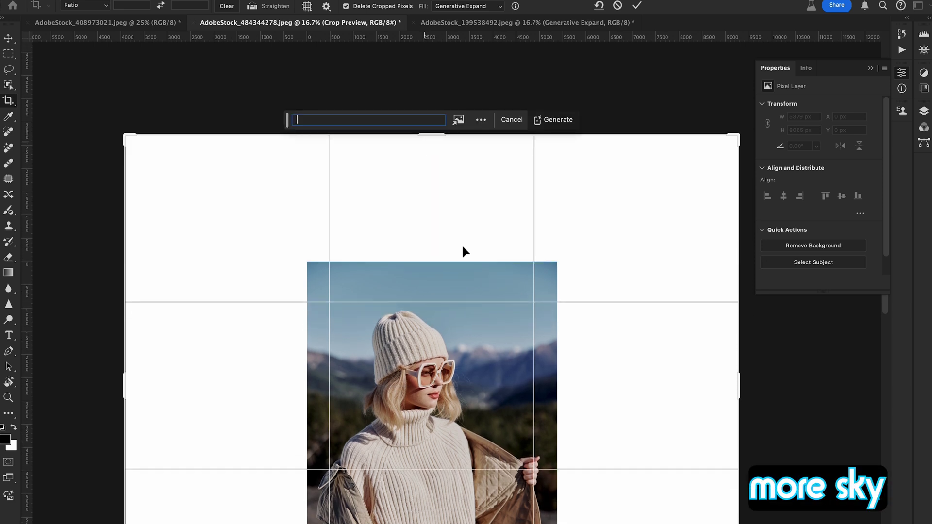
{"action": "scroll", "coordinate": [481, 350], "scroll_direction": "down", "scroll_amount": 4}
{"action": "scroll", "coordinate": [469, 303], "scroll_direction": "down", "scroll_amount": 2}
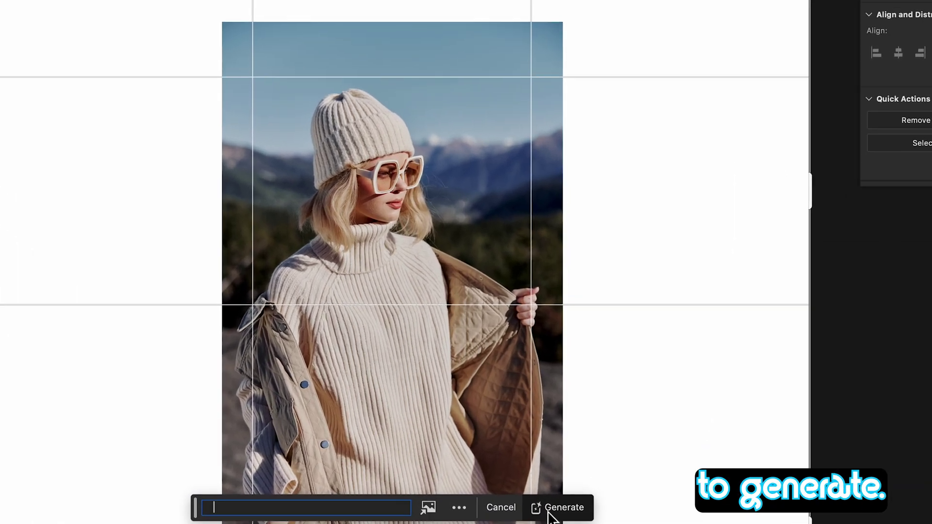
{"action": "left_click", "coordinate": [543, 522]}
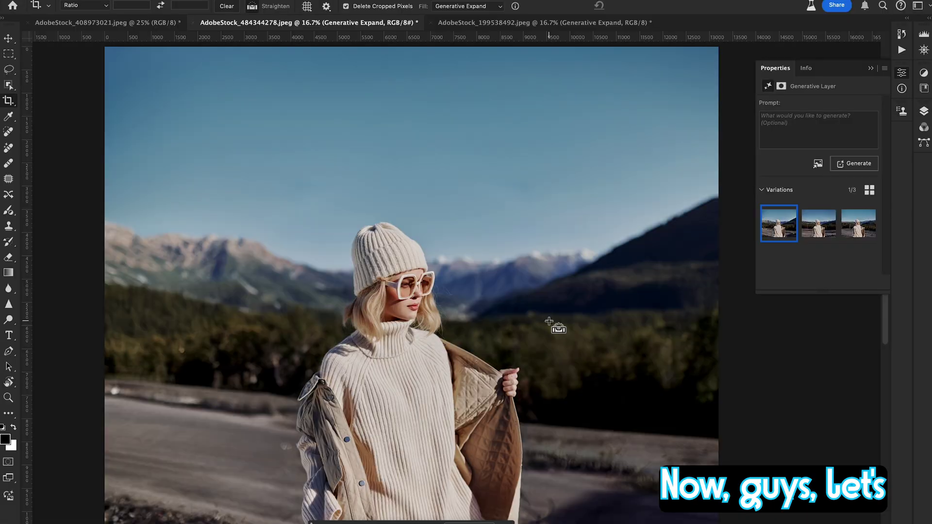
- Select the second mountain variation and apply Enhance detail to it
{"action": "key", "text": "ctrl+minus"}
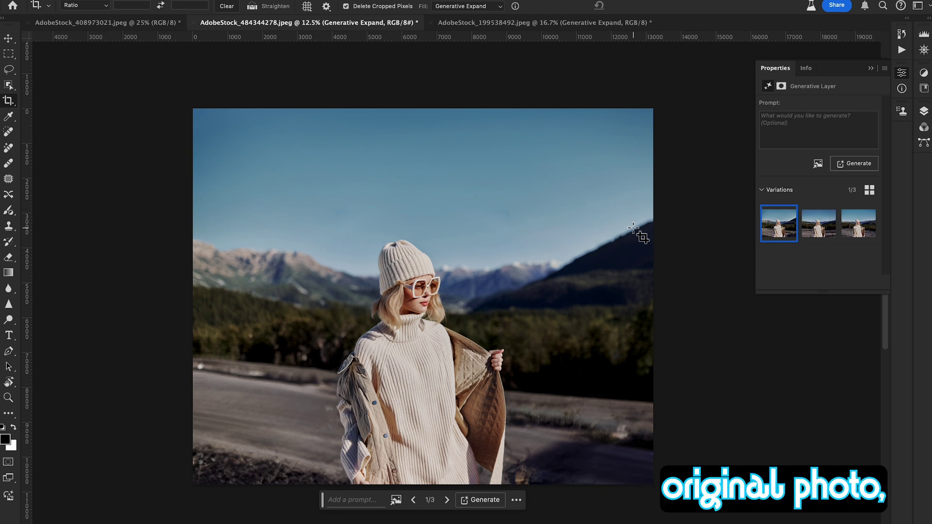
{"action": "mouse_move", "coordinate": [820, 227]}
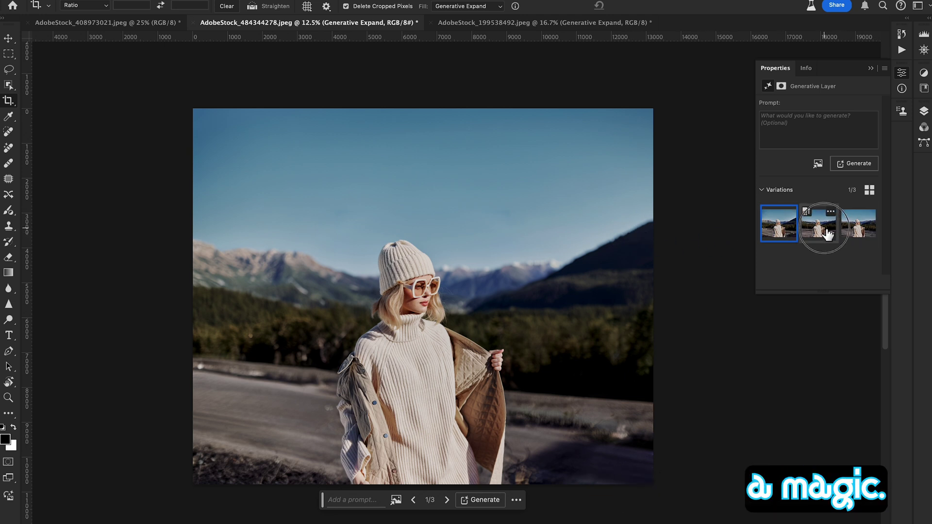
{"action": "left_click", "coordinate": [819, 226]}
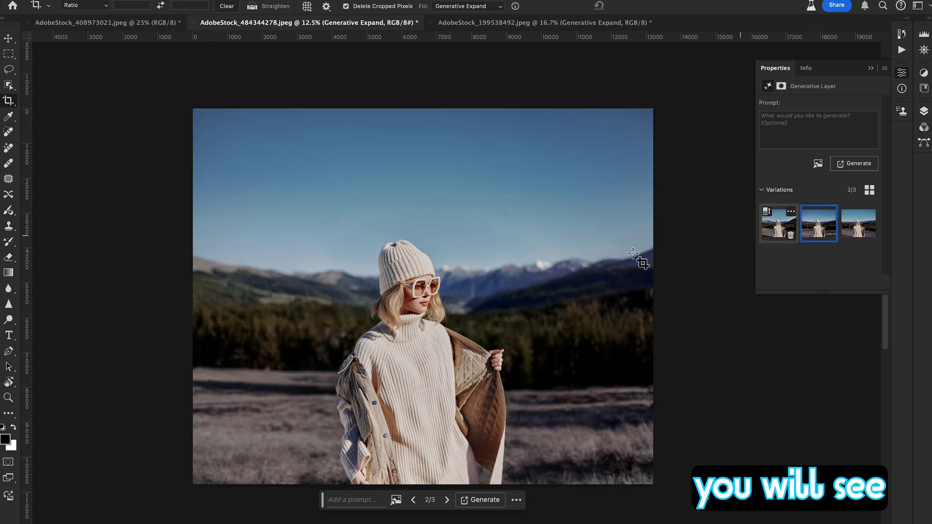
{"action": "mouse_move", "coordinate": [850, 224]}
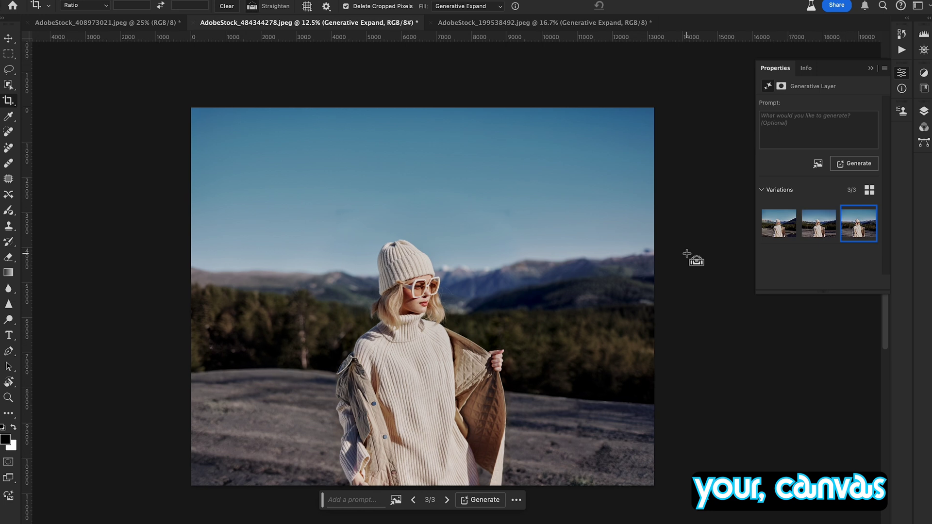
{"action": "key", "text": "super+plus"}
{"action": "mouse_move", "coordinate": [808, 216]}
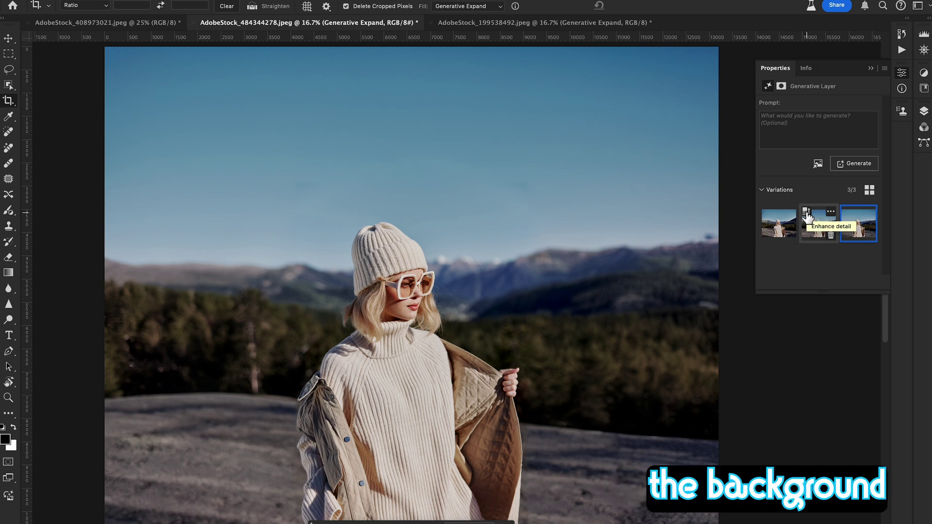
{"action": "left_click", "coordinate": [806, 214]}
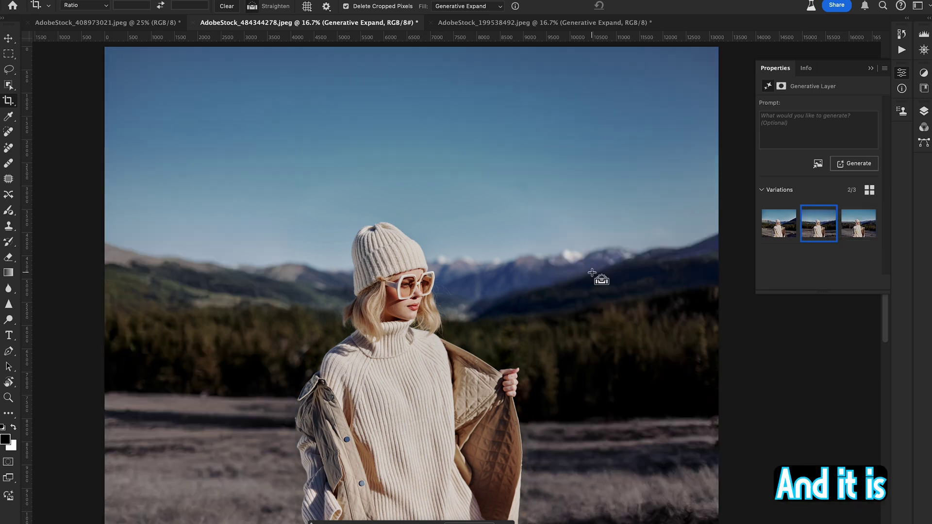
- Zoom in on the mountain scenery to inspect the enhanced expansion
{"action": "key", "text": "ctrl+minus"}
{"action": "key", "text": "z"}
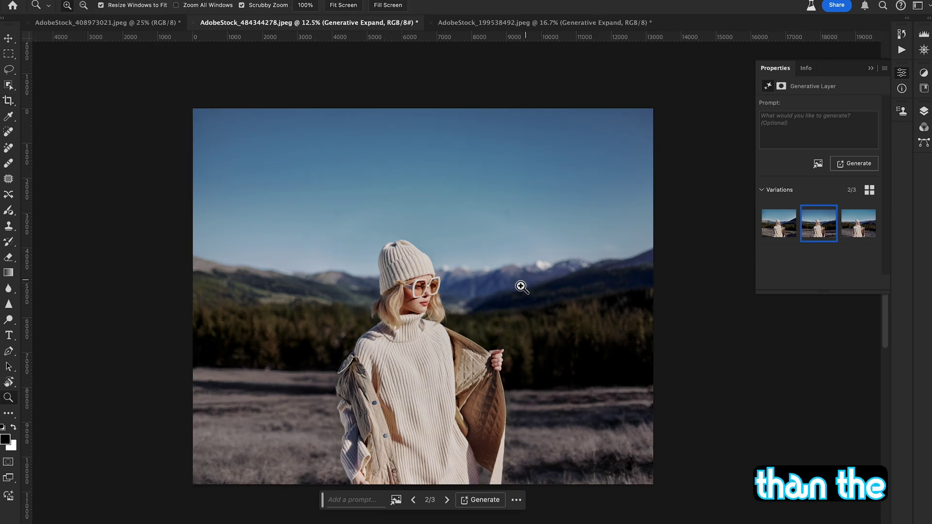
{"action": "left_click", "coordinate": [480, 307]}
{"action": "left_click_drag", "start_coordinate": [480, 306], "coordinate": [505, 302]}
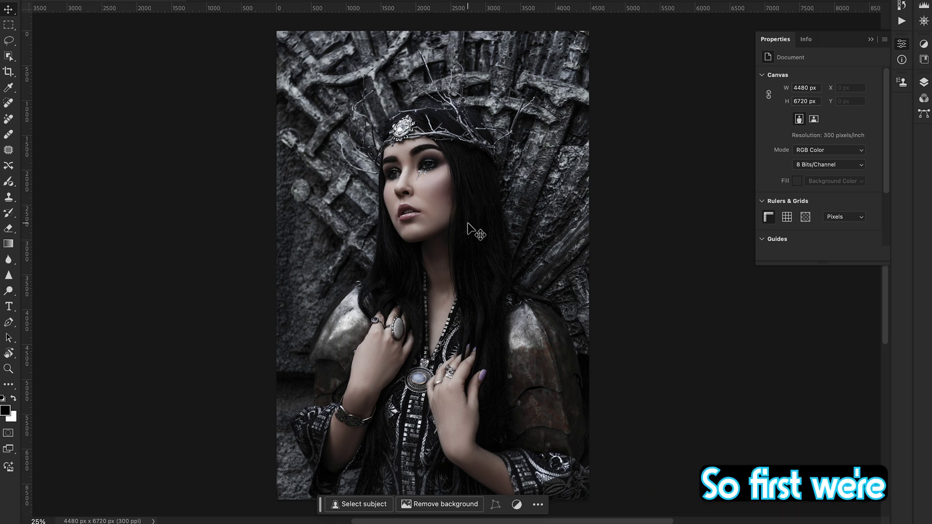
- Widen the dark throne portrait's crop equally on both sides to 10554 px
{"action": "key", "text": "c"}
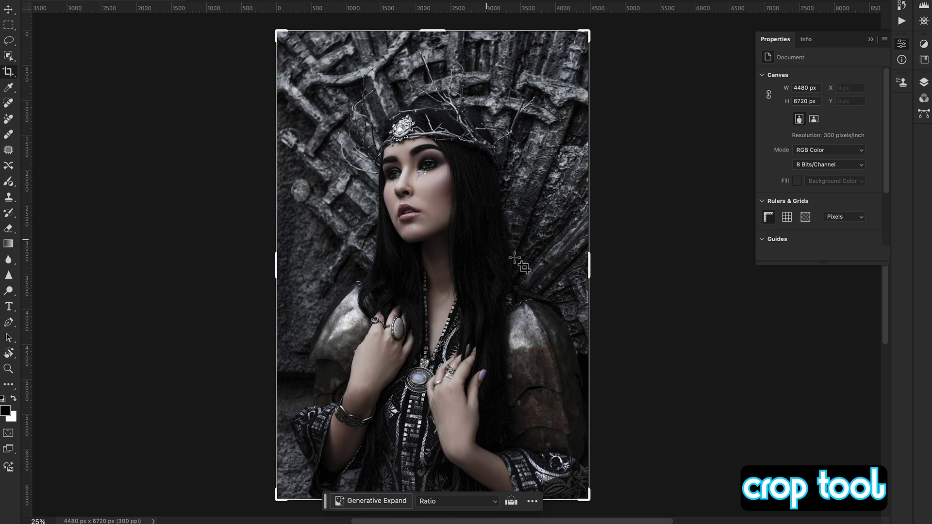
{"action": "left_click_drag", "start_coordinate": [594, 268], "coordinate": [804, 268]}
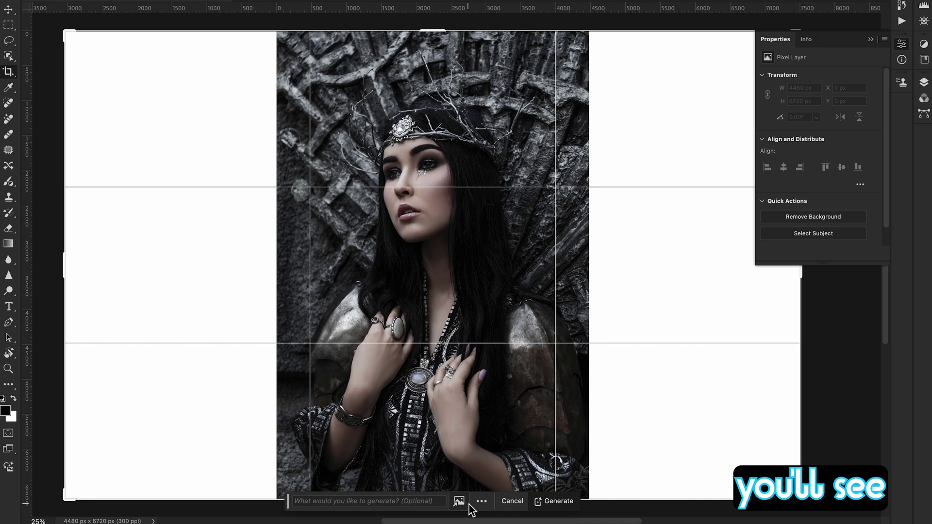
{"action": "mouse_move", "coordinate": [461, 505]}
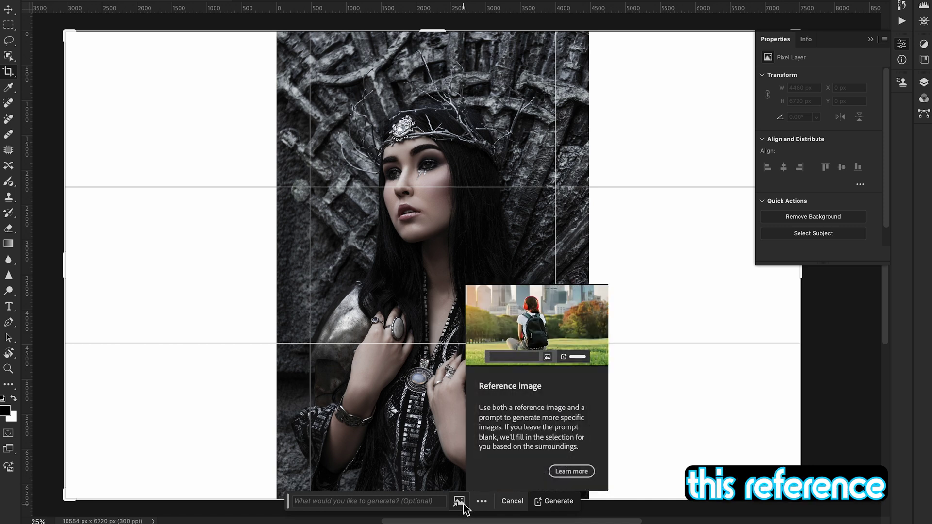
- Load a reference picture from the Downloads folder to guide the portrait's Generative Expand
{"action": "left_click", "coordinate": [461, 503]}
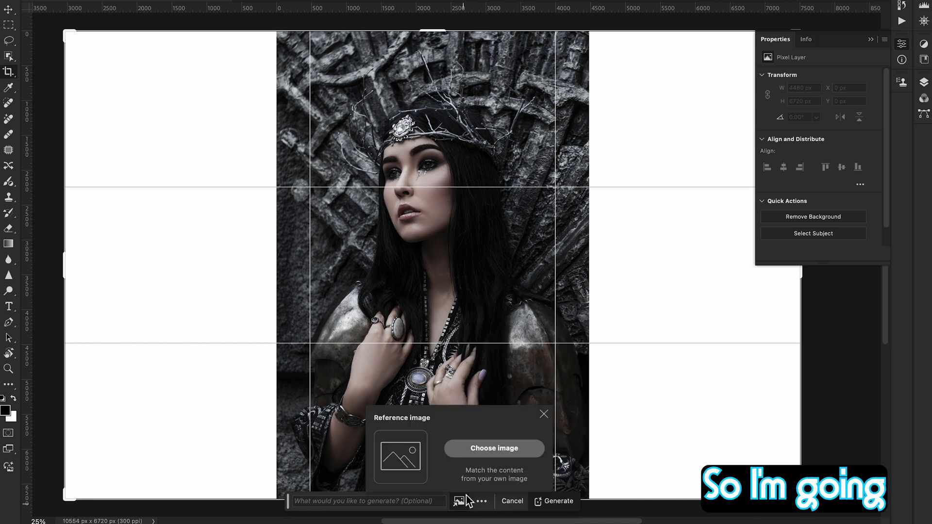
{"action": "left_click", "coordinate": [469, 449]}
{"action": "scroll", "coordinate": [576, 284], "scroll_direction": "right", "scroll_amount": 5}
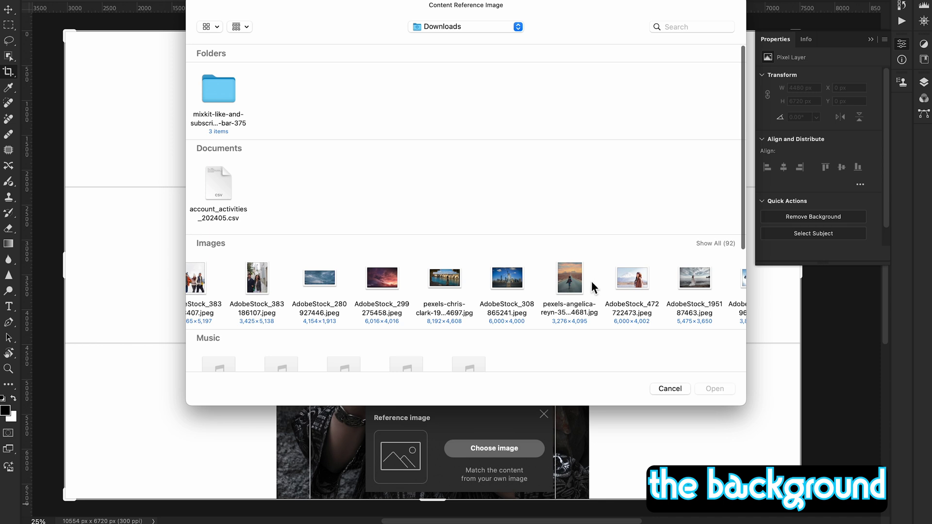
{"action": "scroll", "coordinate": [575, 282], "scroll_direction": "right", "scroll_amount": 2}
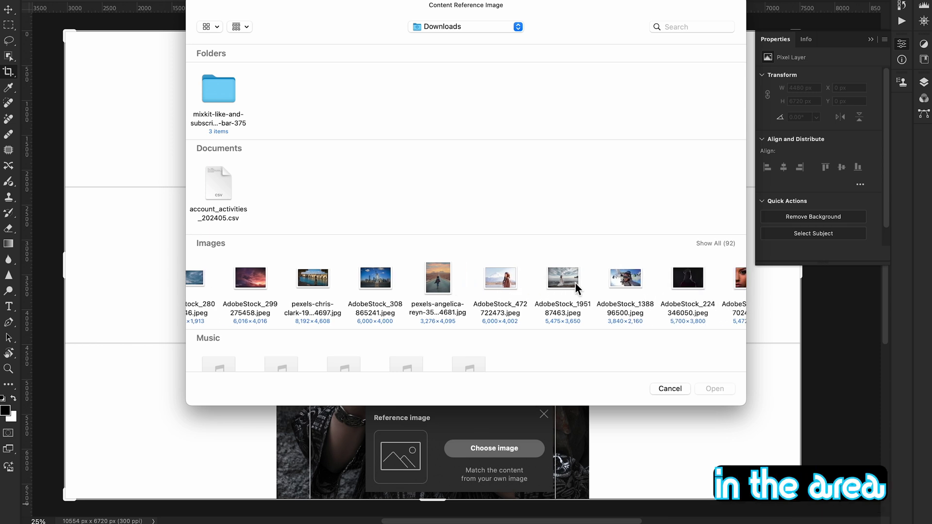
{"action": "scroll", "coordinate": [575, 283], "scroll_direction": "right", "scroll_amount": 3}
{"action": "scroll", "coordinate": [576, 288], "scroll_direction": "right", "scroll_amount": 10}
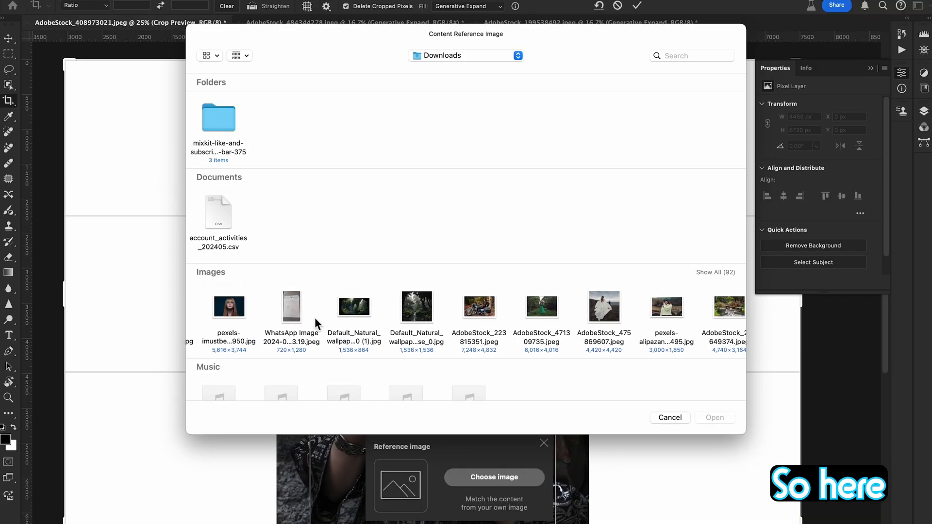
{"action": "scroll", "coordinate": [315, 317], "scroll_direction": "left", "scroll_amount": 6}
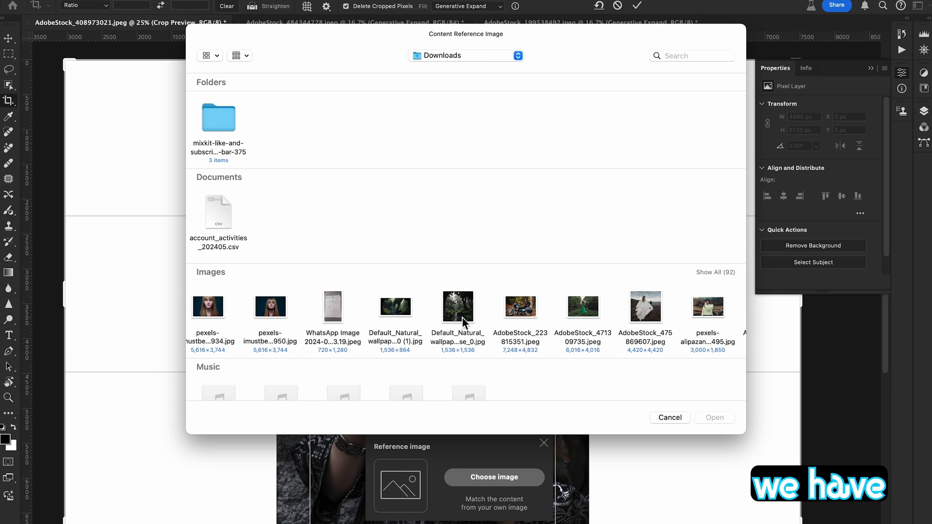
{"action": "scroll", "coordinate": [450, 316], "scroll_direction": "right", "scroll_amount": 3}
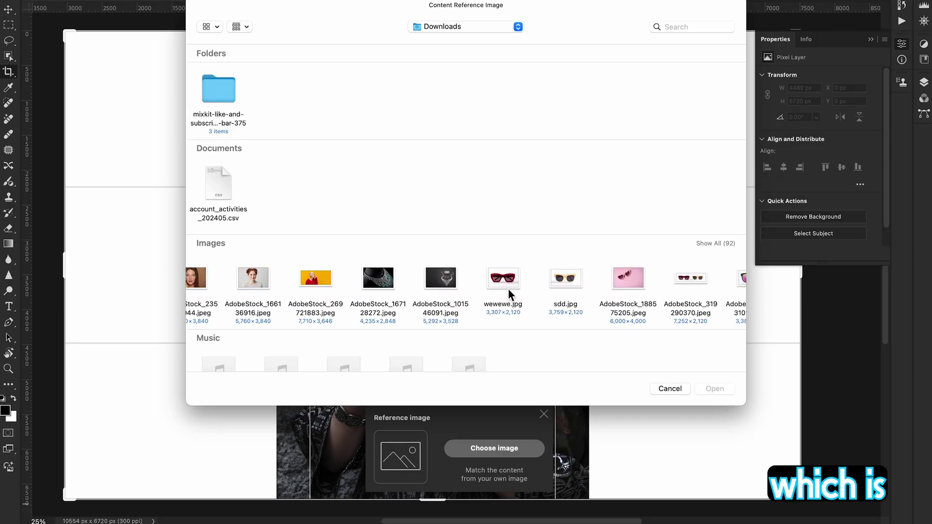
{"action": "scroll", "coordinate": [508, 289], "scroll_direction": "right", "scroll_amount": 10}
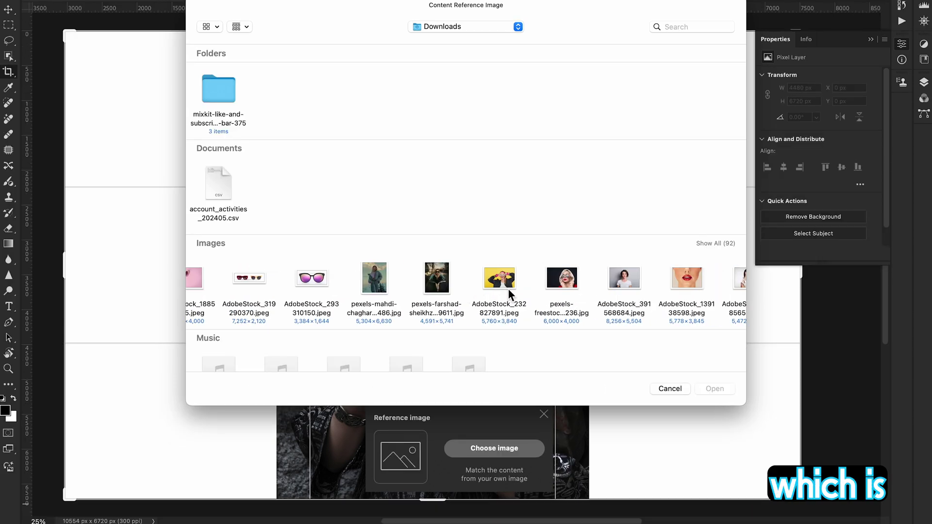
{"action": "scroll", "coordinate": [507, 288], "scroll_direction": "right", "scroll_amount": 5}
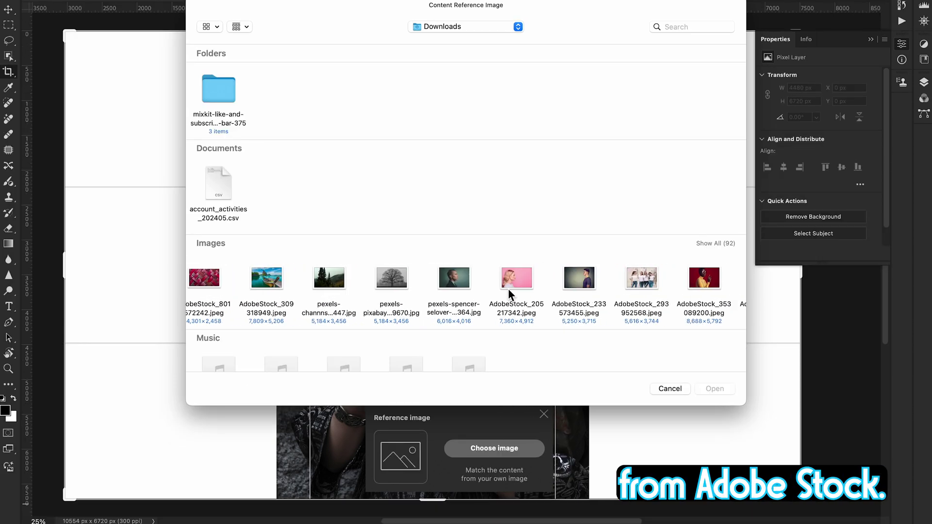
{"action": "left_click", "coordinate": [428, 280]}
{"action": "left_click", "coordinate": [715, 389]}
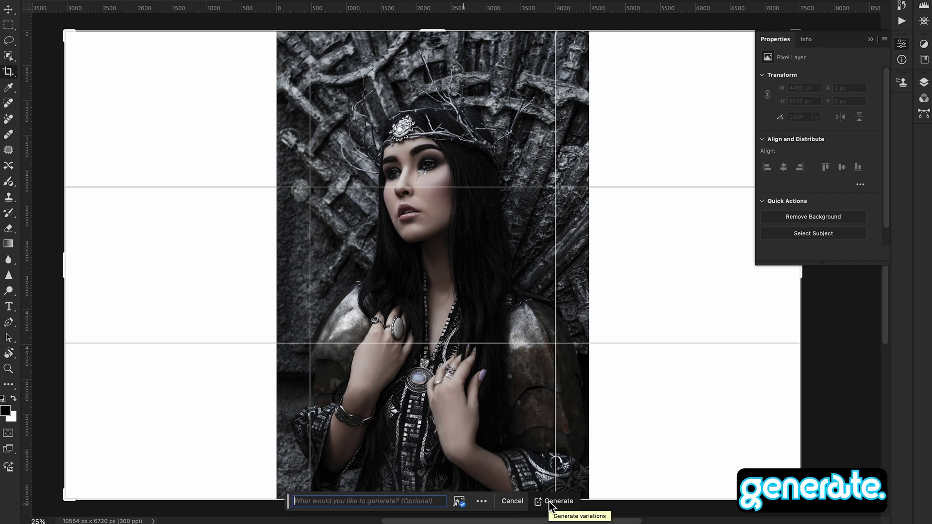
- Generate teal tropical leaves on the widened sides, compare all three variations, and keep the third
{"action": "left_click", "coordinate": [553, 502]}
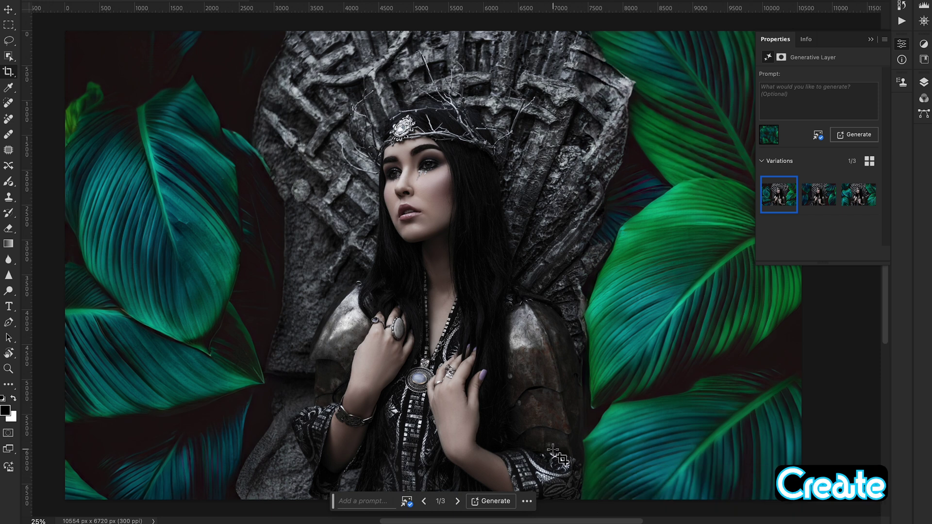
{"action": "left_click", "coordinate": [819, 196]}
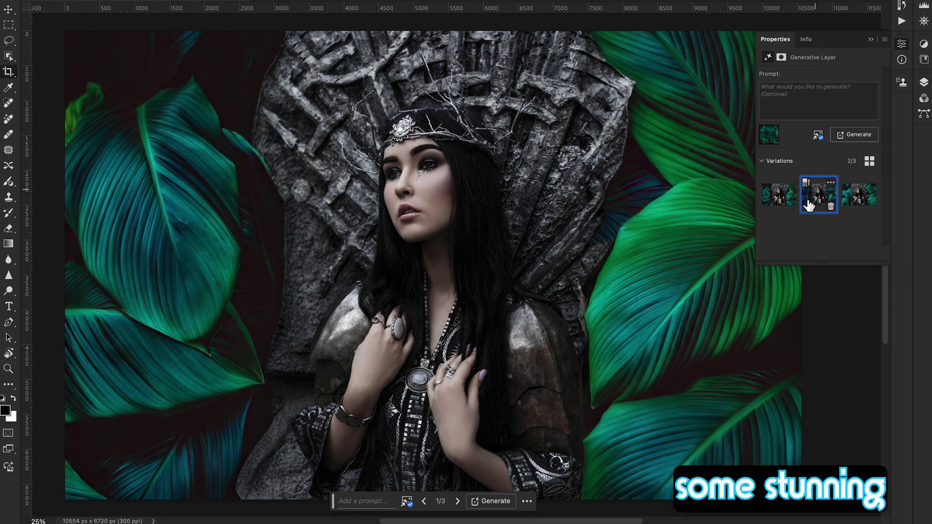
{"action": "scroll", "coordinate": [728, 219], "scroll_direction": "left", "scroll_amount": 1}
{"action": "left_click", "coordinate": [858, 194]}
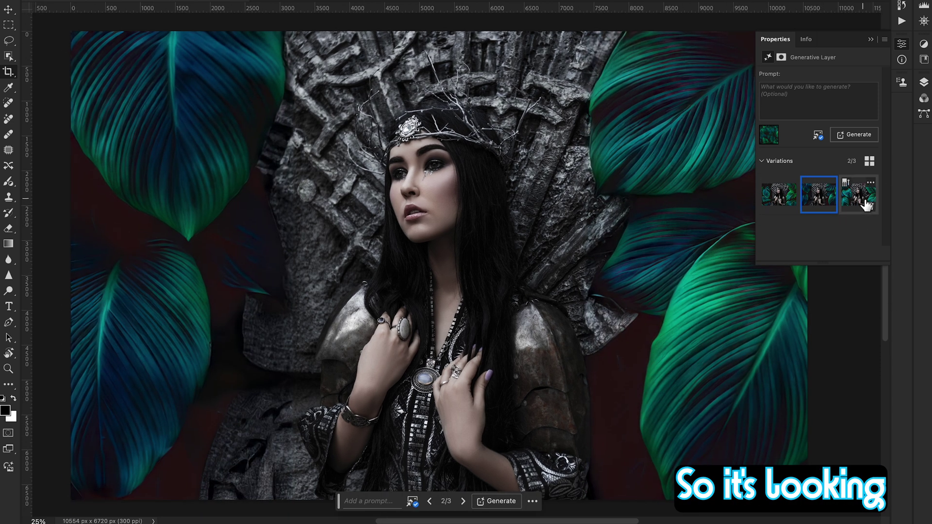
{"action": "mouse_move", "coordinate": [699, 202]}
{"action": "left_mouse_down"}
{"action": "mouse_move", "coordinate": [683, 222]}
{"action": "mouse_move", "coordinate": [697, 204]}
{"action": "left_mouse_up"}
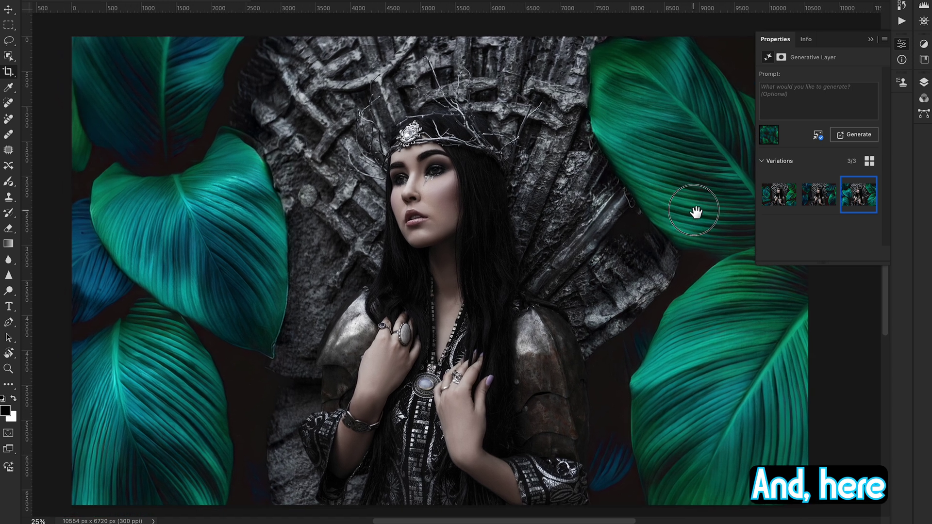
{"action": "left_click", "coordinate": [773, 199]}
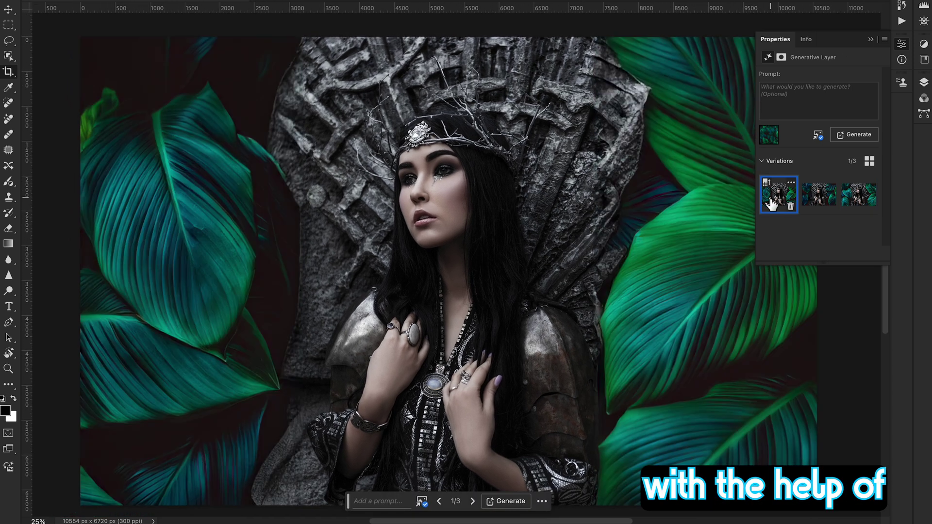
{"action": "left_click", "coordinate": [820, 197]}
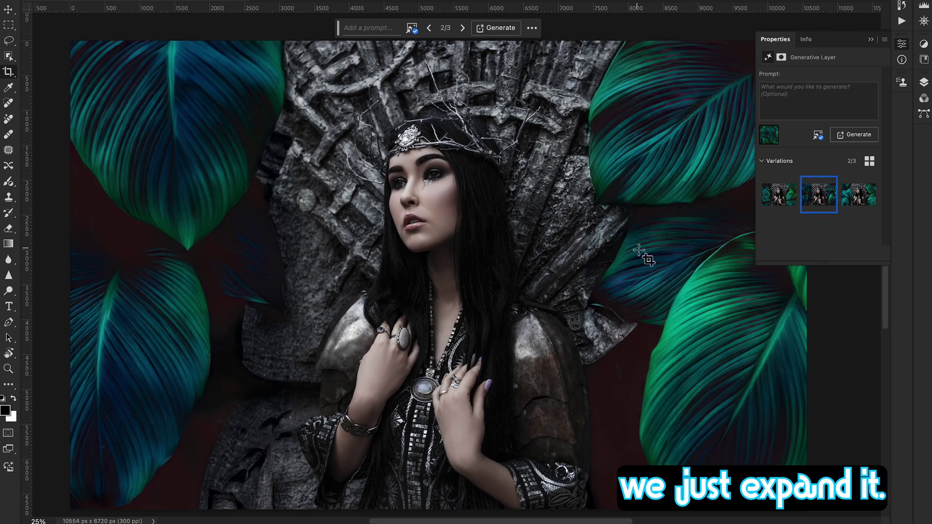
{"action": "key", "text": "ctrl+minus"}
{"action": "left_click", "coordinate": [848, 196]}
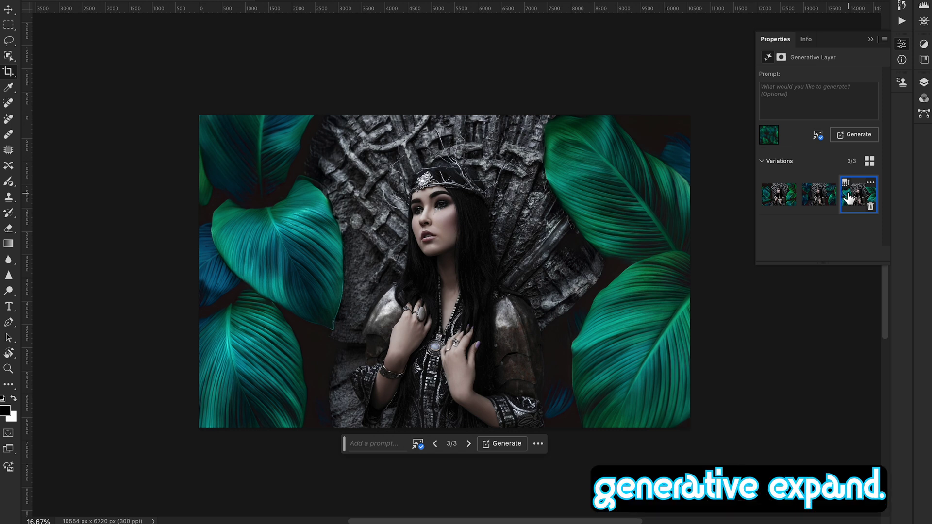